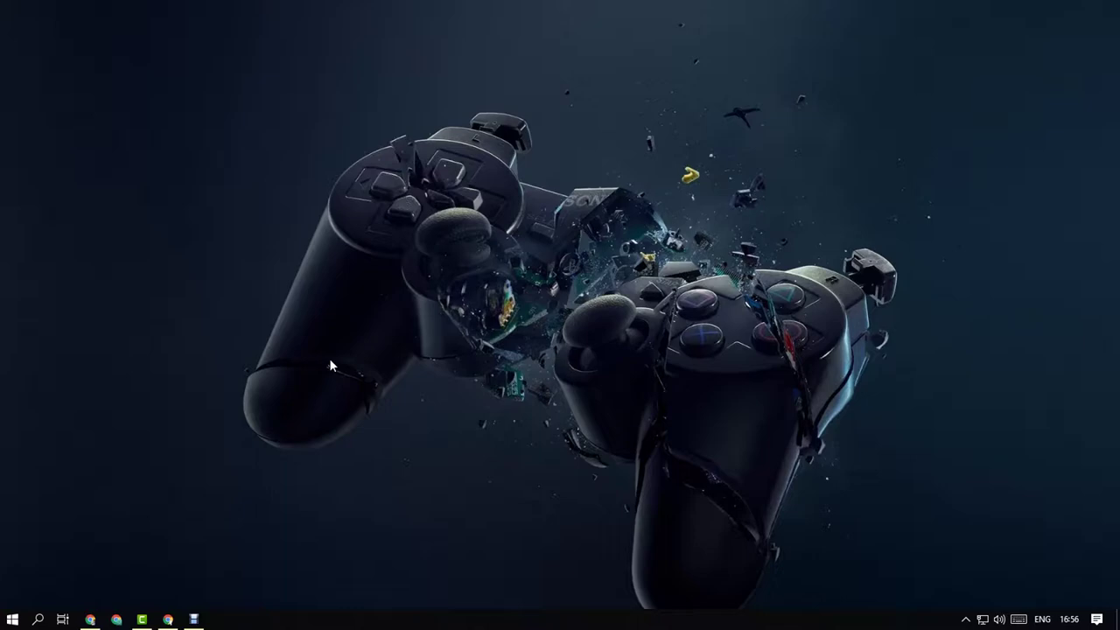
Step: Bring up the Chrome browser showing the YouTube home page
left_click(168, 619)
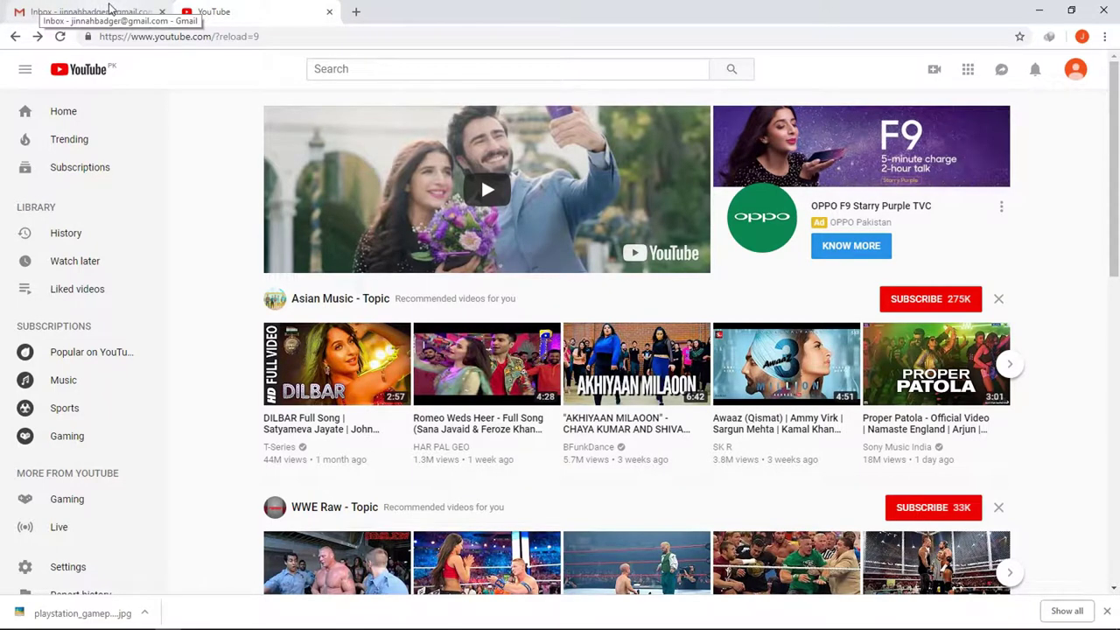
Step: Glance at the Gmail tab, then choose My channel from the YouTube account menu
left_click(109, 7)
left_click(214, 10)
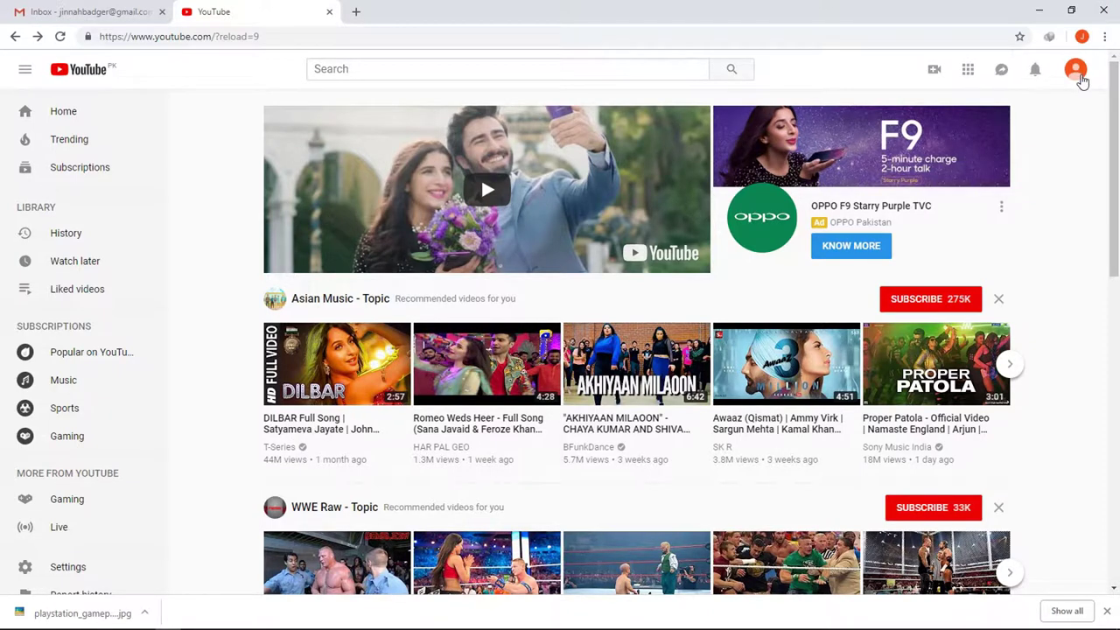
left_click(1079, 72)
left_click(980, 150)
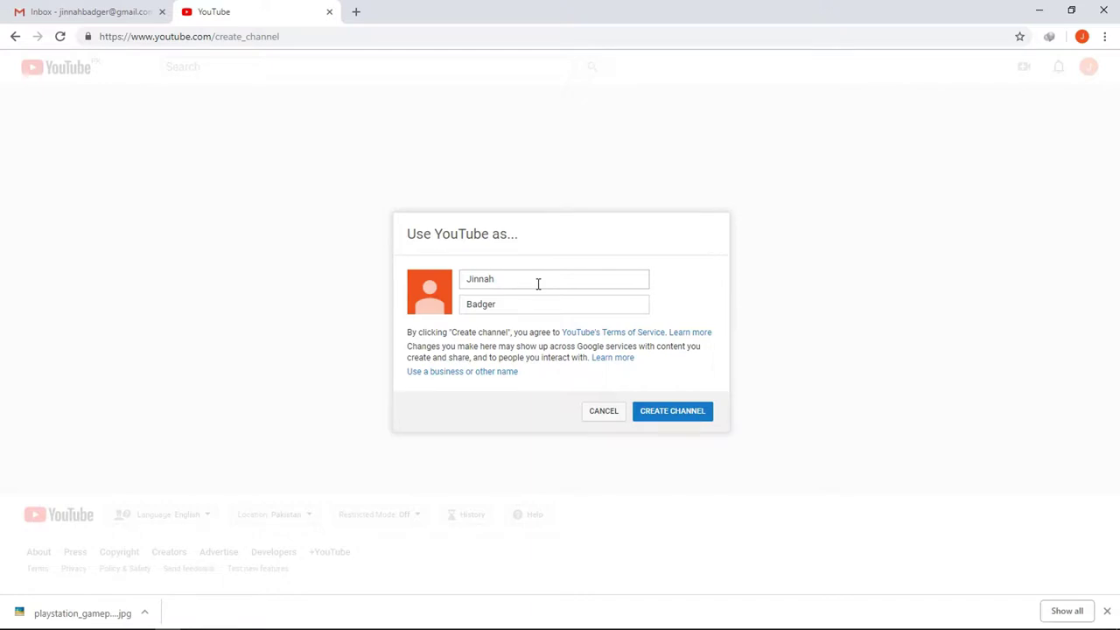
Step: Review the prefilled first and last name fields and create the channel
left_click_drag(538, 283, 412, 303)
left_click_drag(512, 312, 343, 334)
left_click(502, 320)
left_click(687, 421)
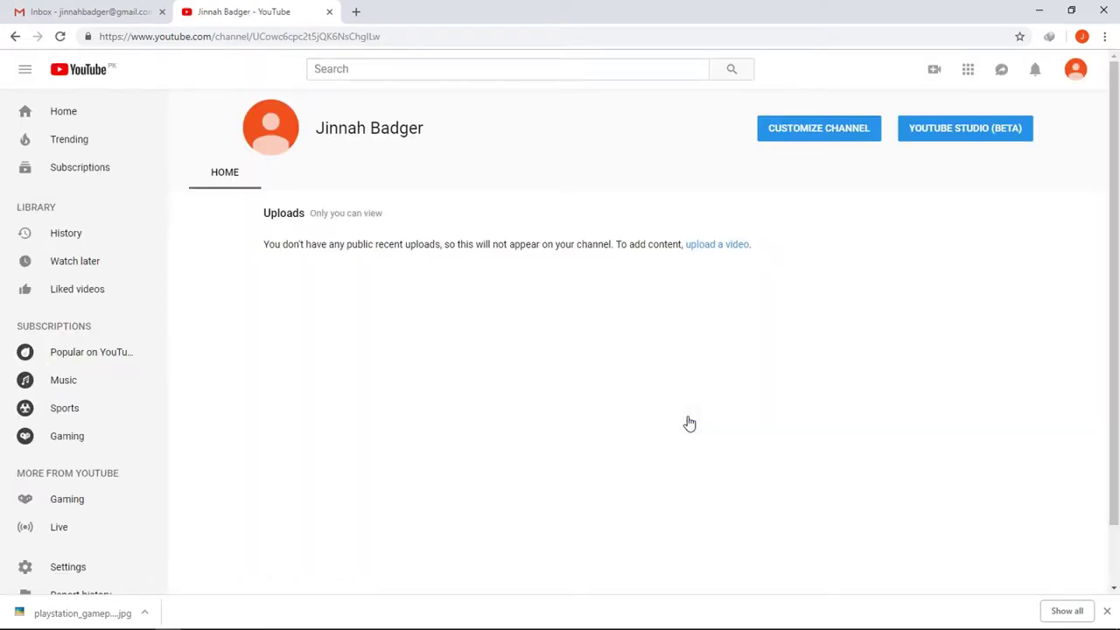
Step: Open channel customization, cancel adding channel art, and go to Creator Studio
left_click(865, 140)
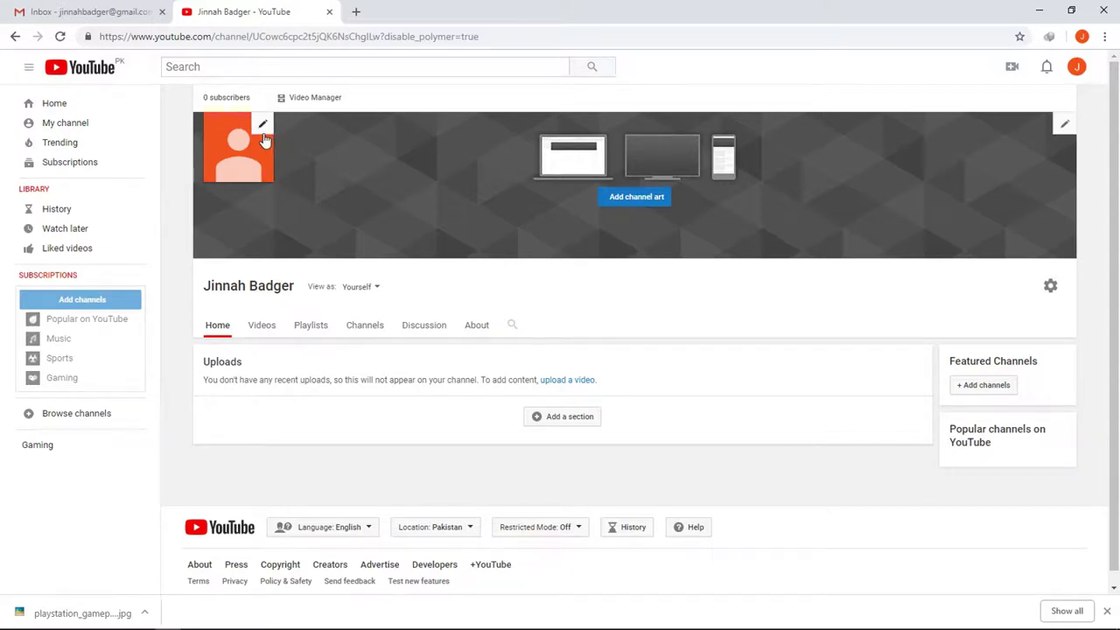
left_click(634, 209)
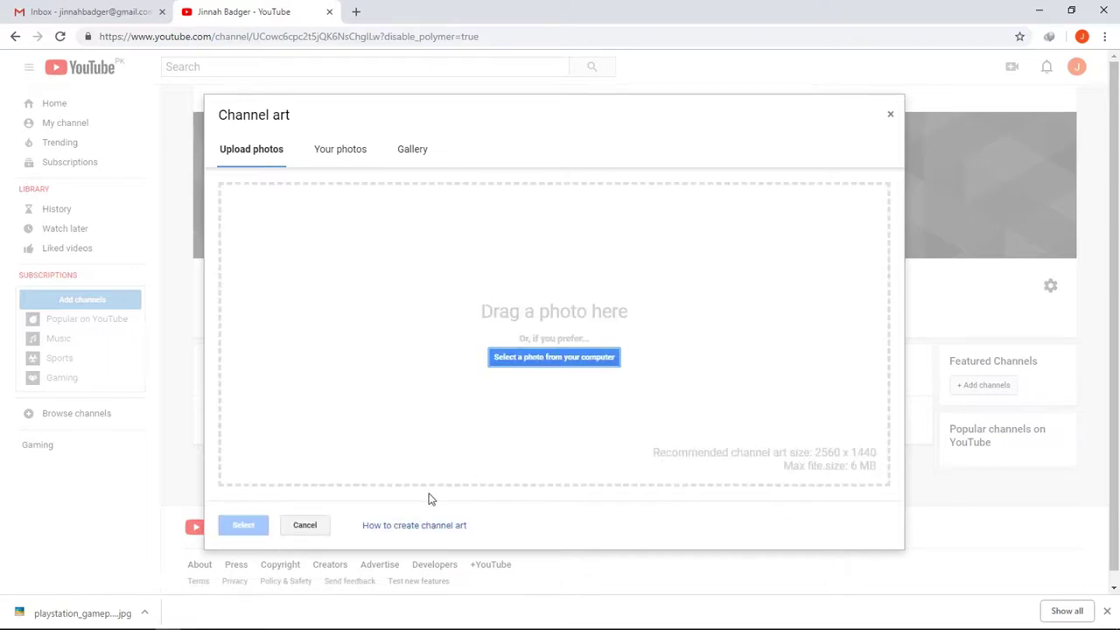
left_click(304, 526)
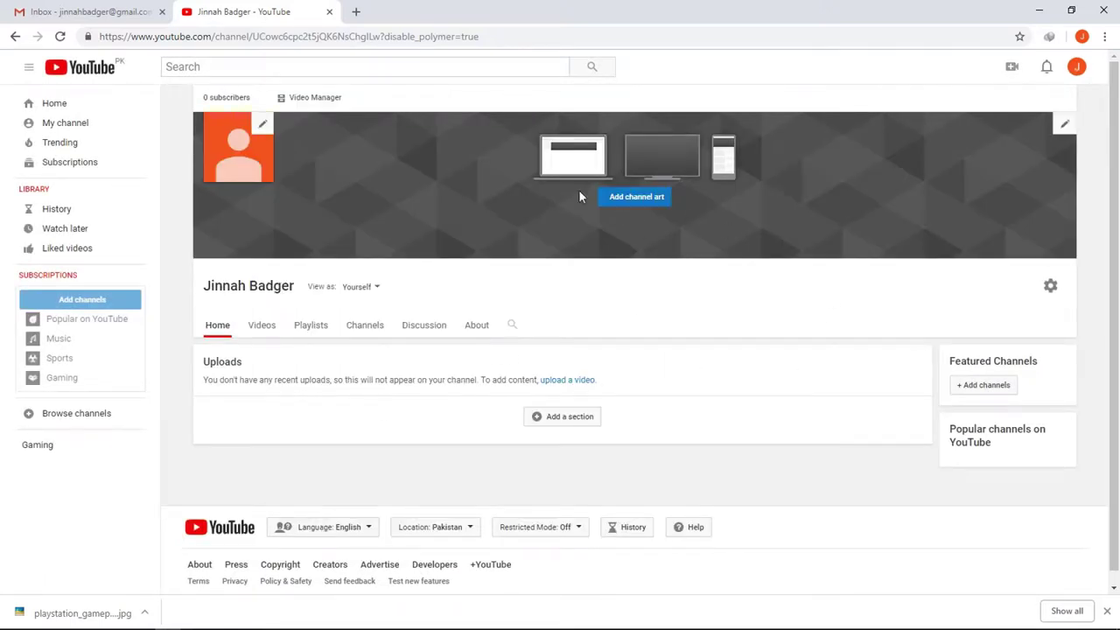
left_click(1082, 77)
left_click(997, 161)
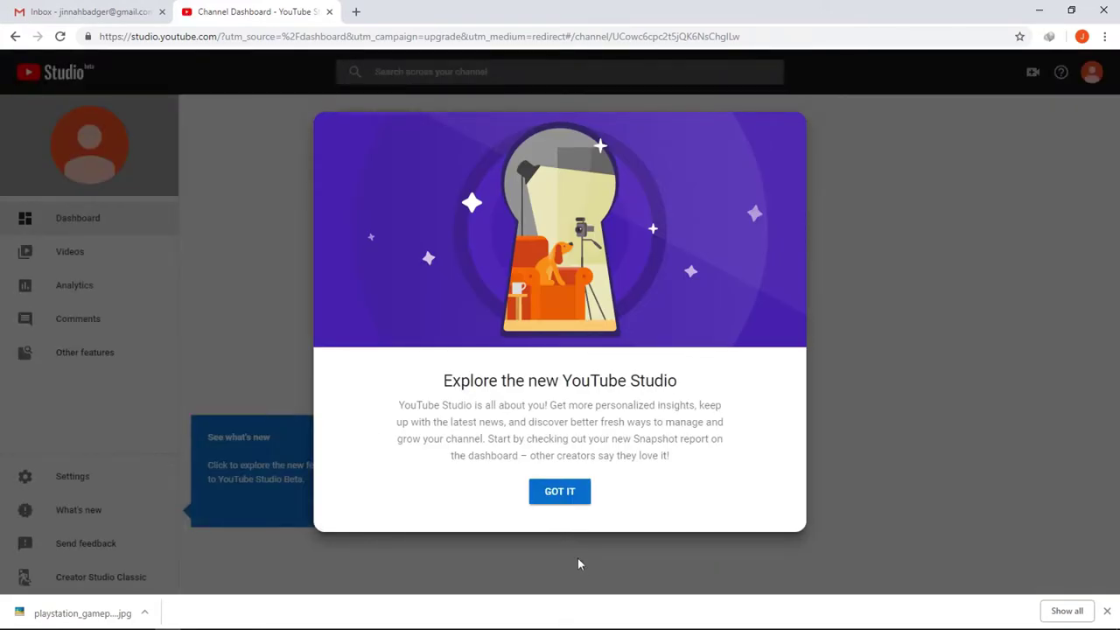
Step: Dismiss the Studio welcome, switch to Creator Studio Classic, and skip the feedback survey
left_click(562, 497)
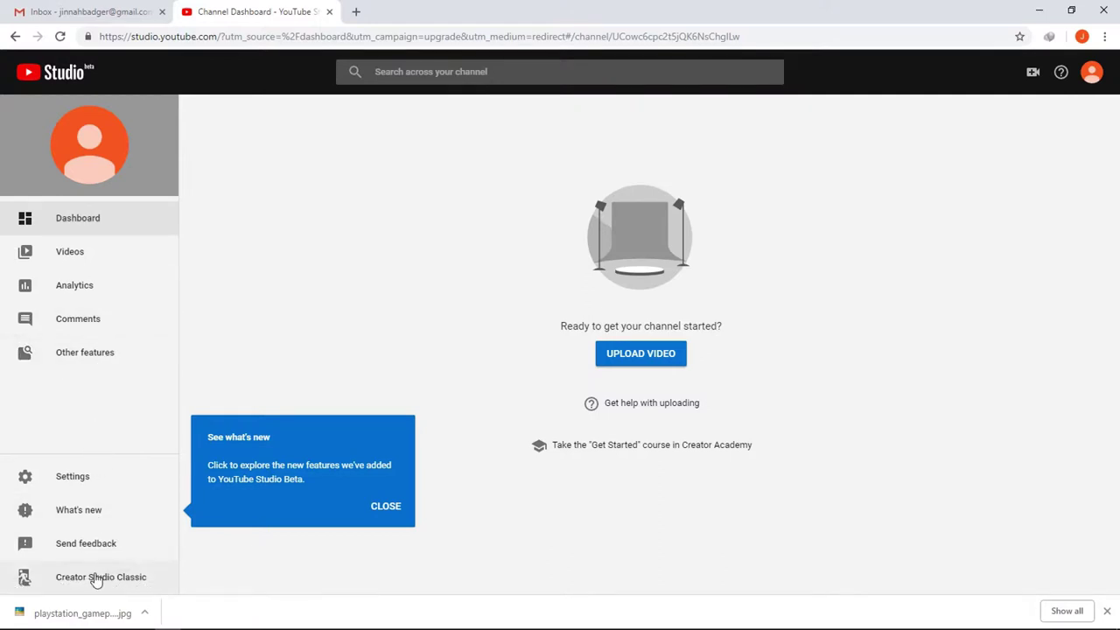
left_click(96, 578)
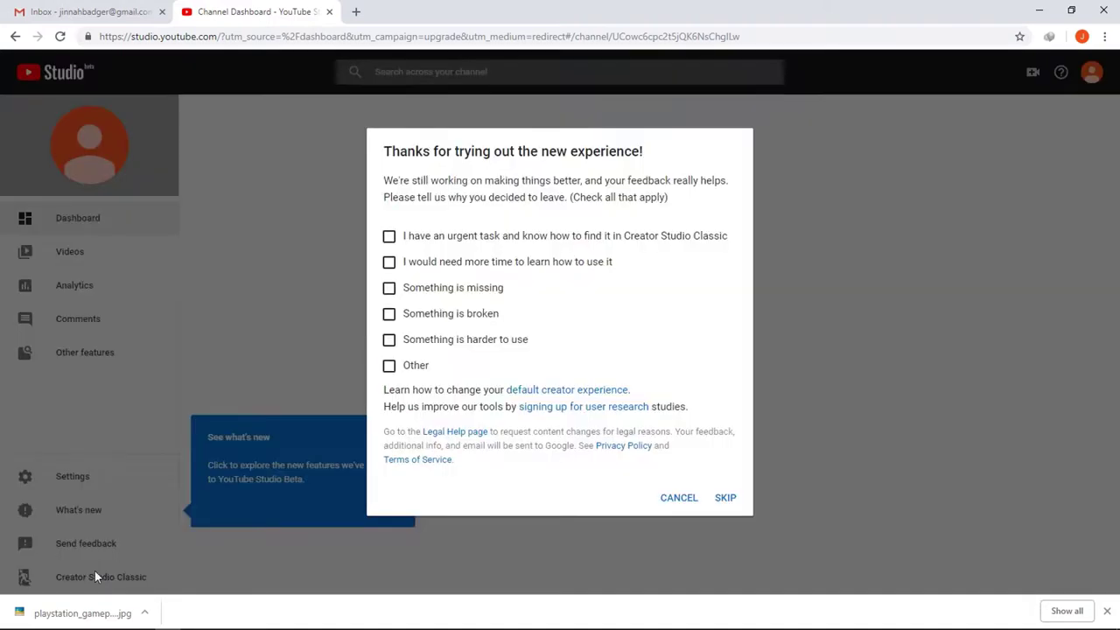
left_click(726, 499)
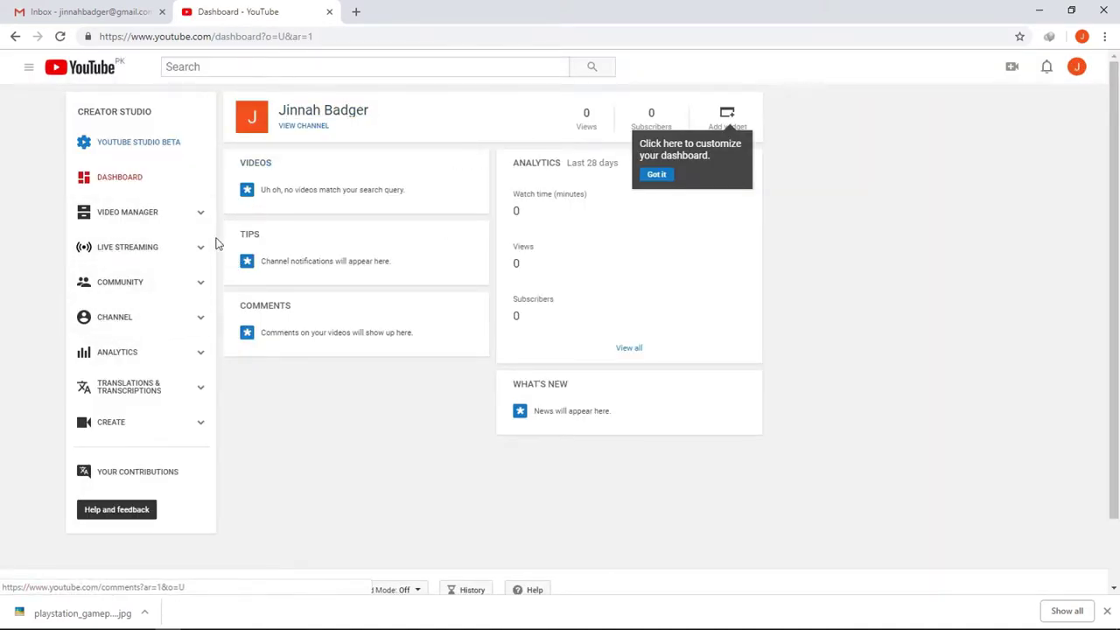
Step: Open the channel's Status and features page and begin account verification
left_click(151, 322)
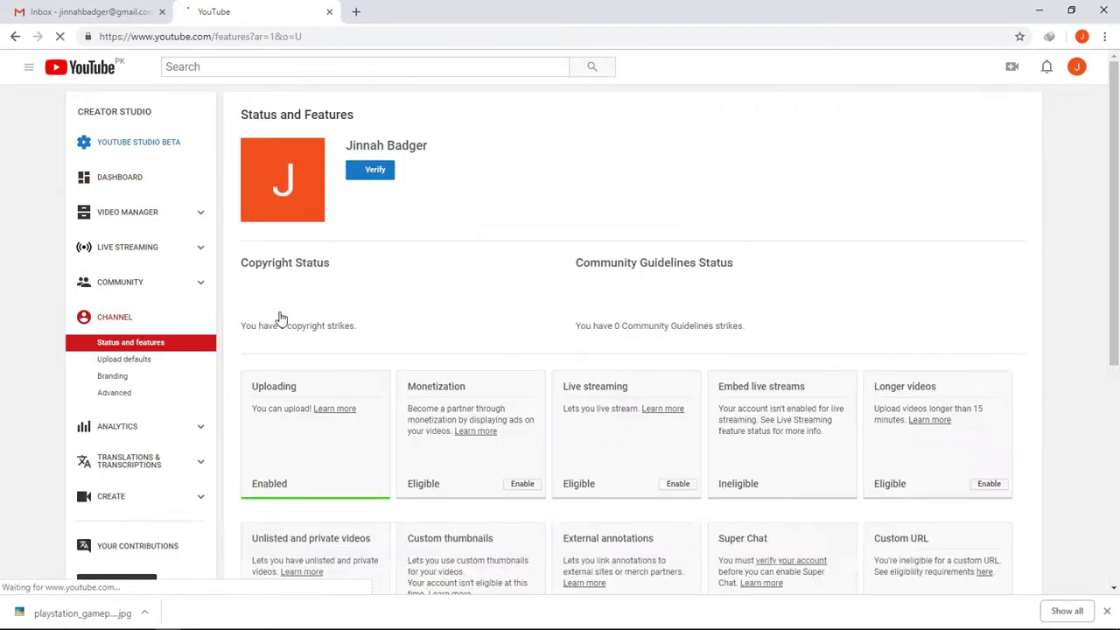
left_click(373, 175)
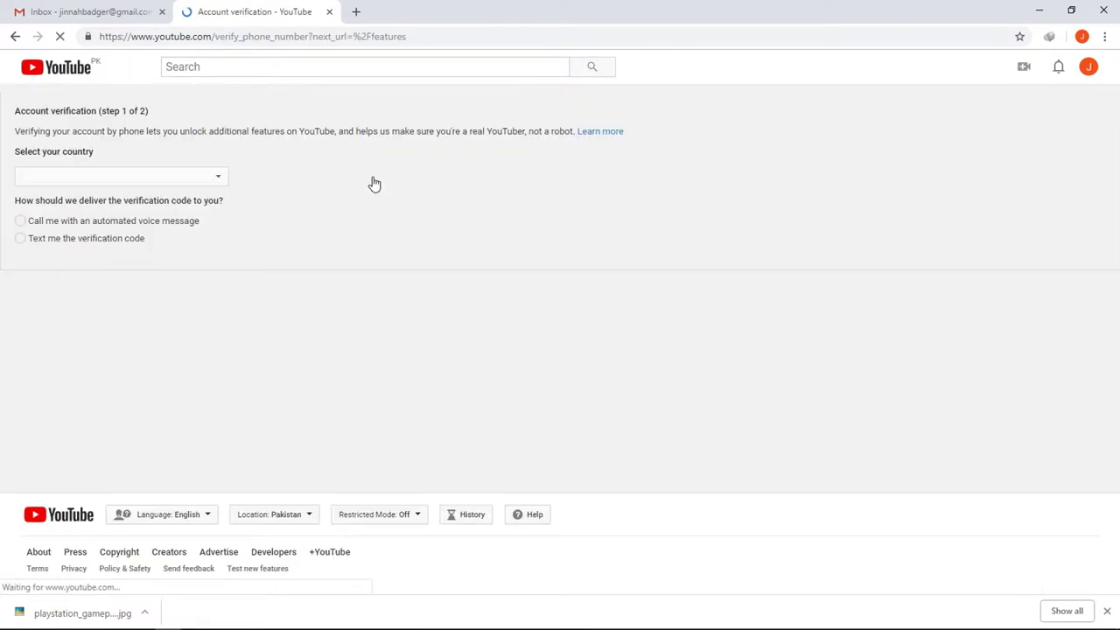
Step: Request a texted verification code for the account's Pakistan phone number
left_click(72, 240)
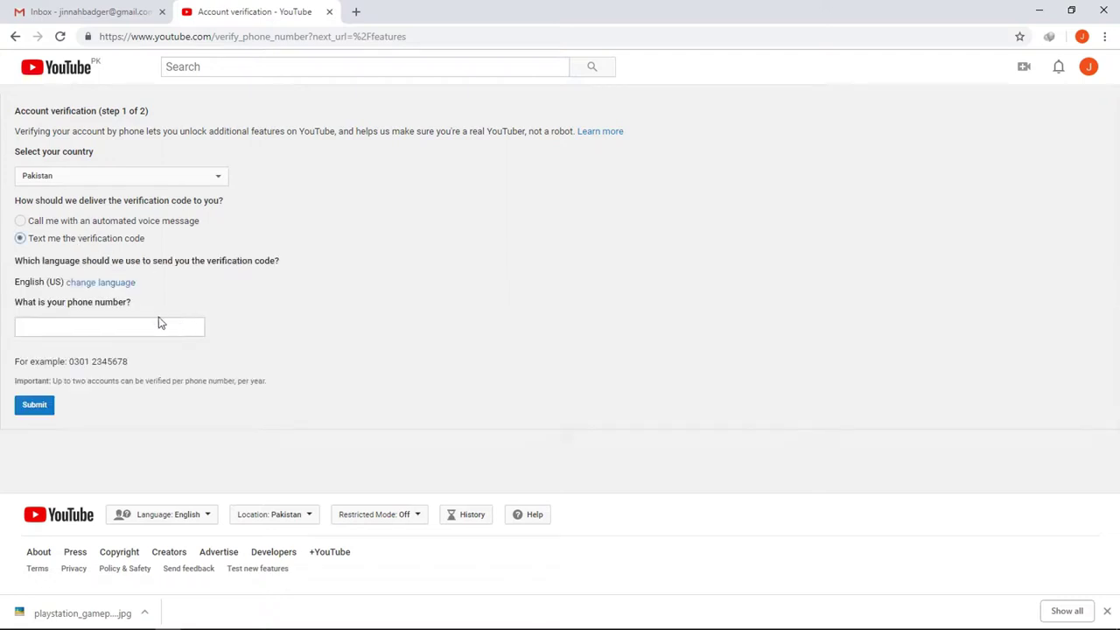
left_click(123, 328)
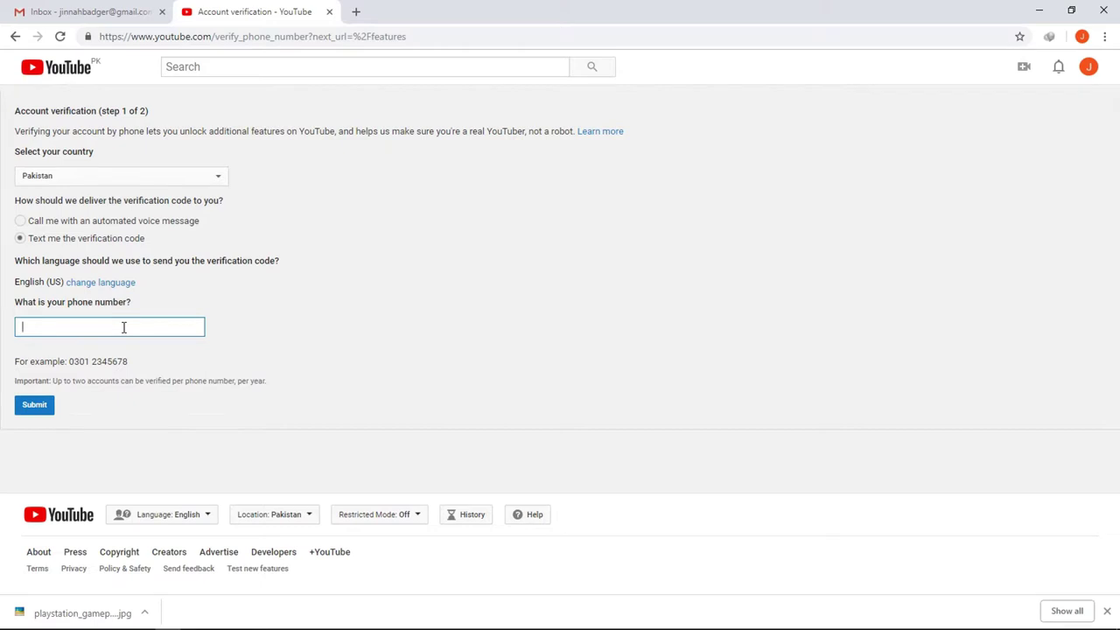
left_click(53, 408)
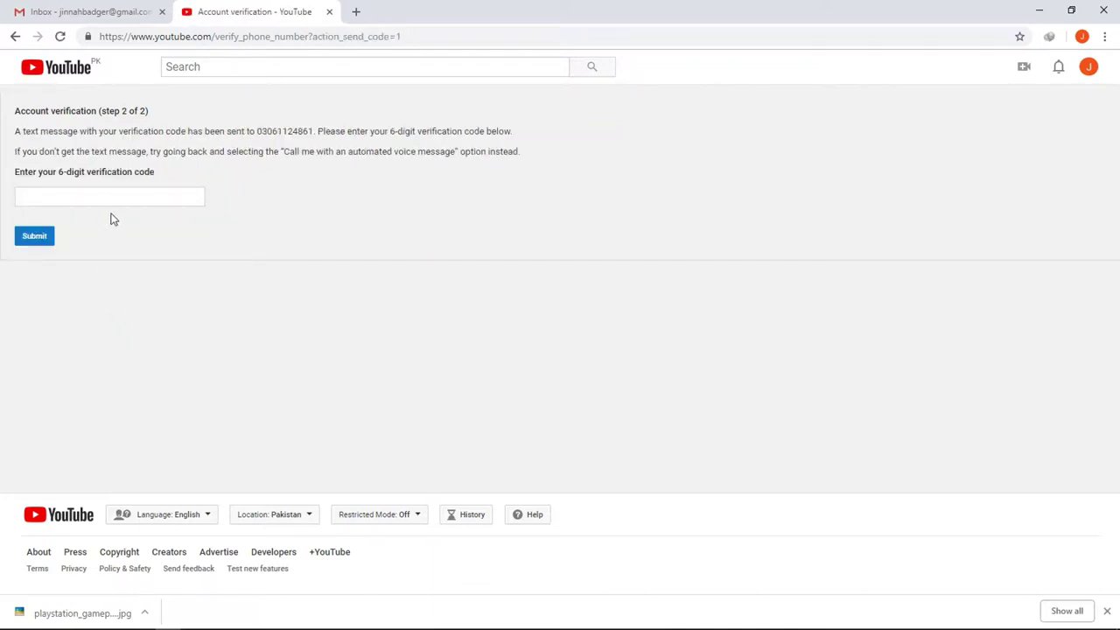
Step: Submit the texted 6-digit verification code and continue to the channel features
left_click(121, 198)
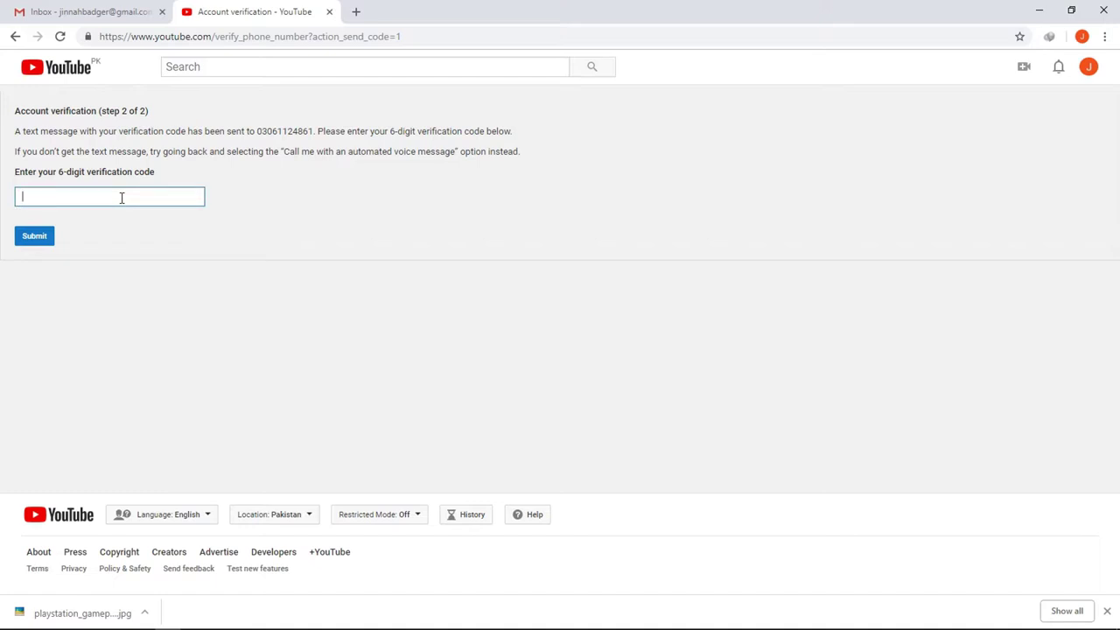
left_click(45, 236)
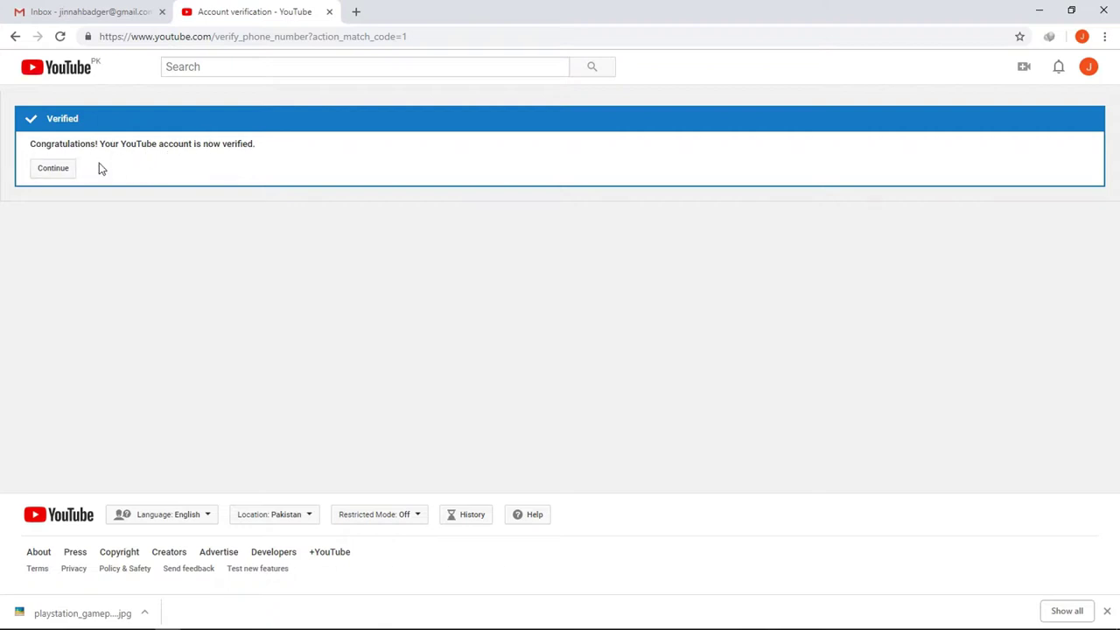
left_click(56, 172)
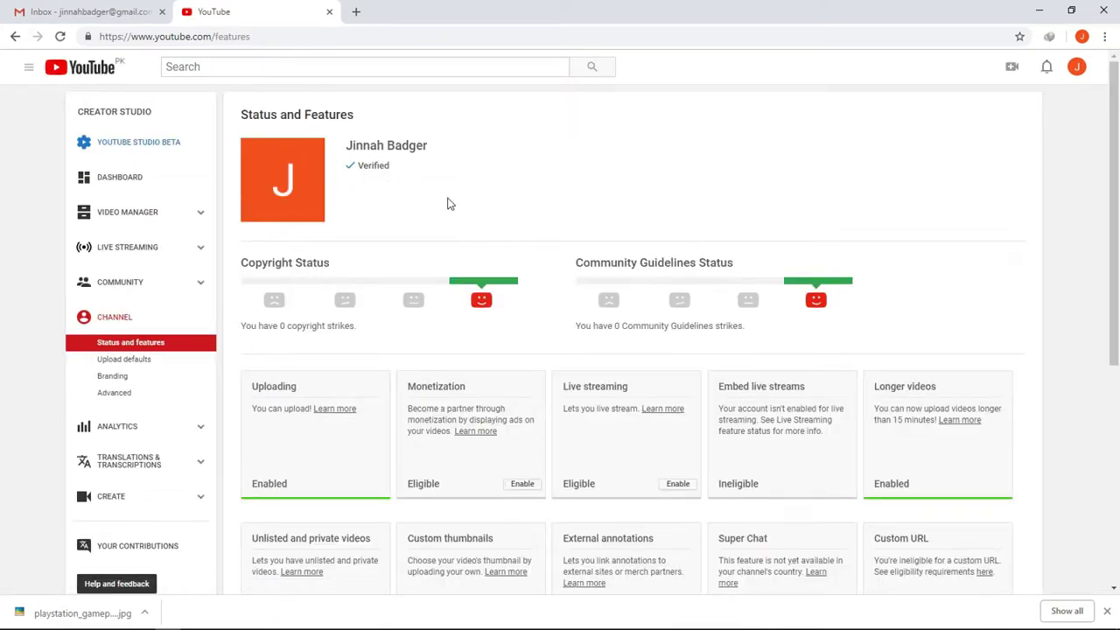
scroll(415, 177, "down", 1)
scroll(415, 177, "down", 1)
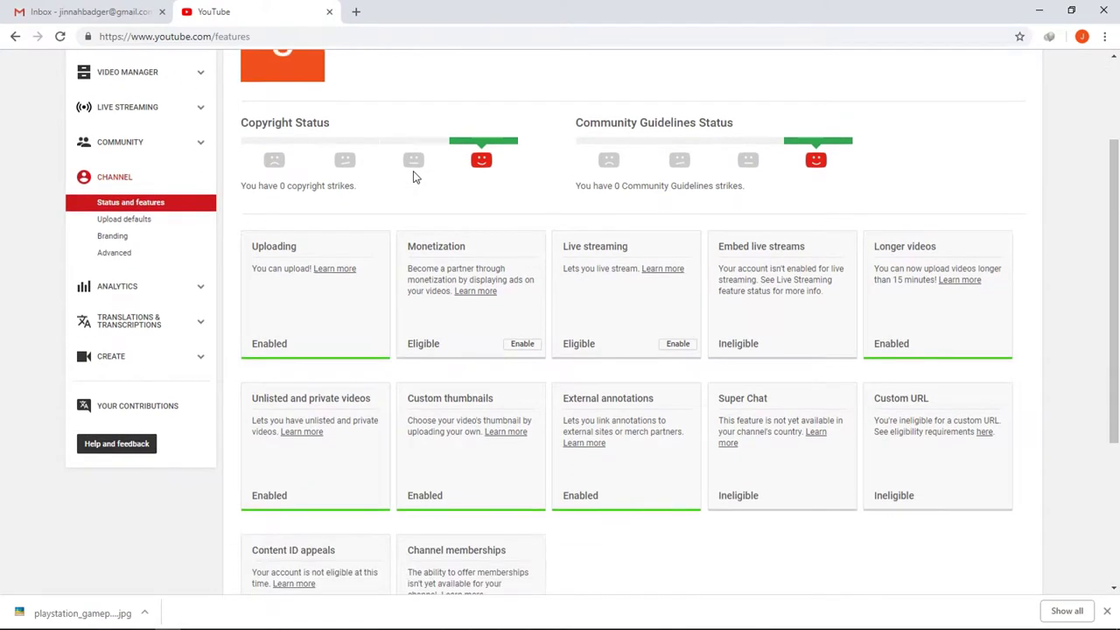
scroll(438, 260, "up", 2)
scroll(438, 265, "down", 2)
scroll(516, 364, "down", 1)
scroll(514, 356, "down", 1)
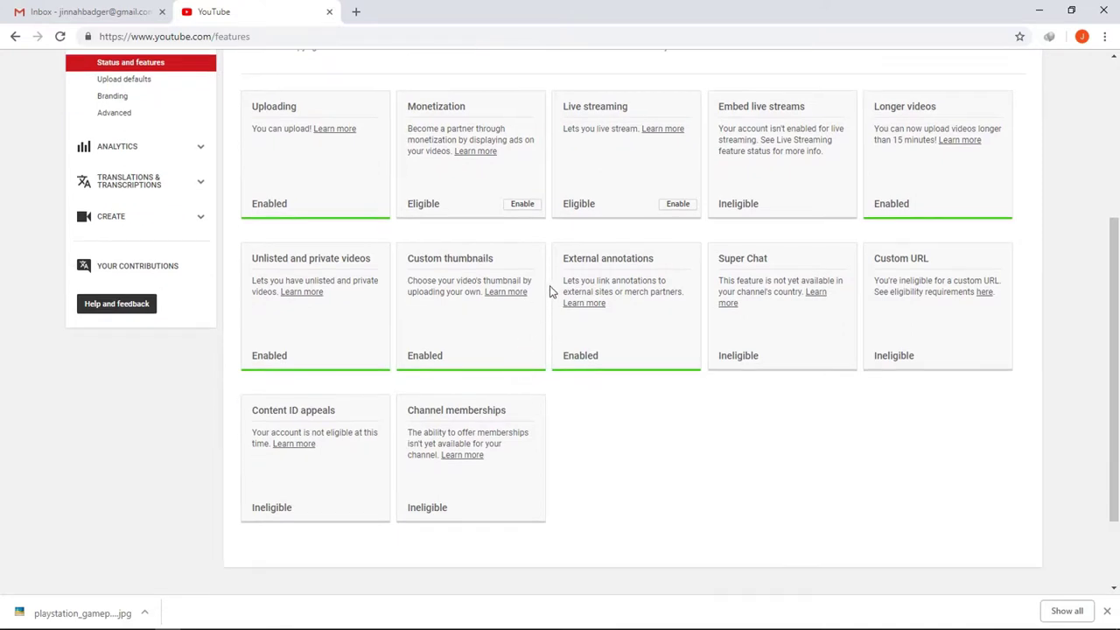
scroll(665, 249, "up", 2)
scroll(723, 390, "down", 2)
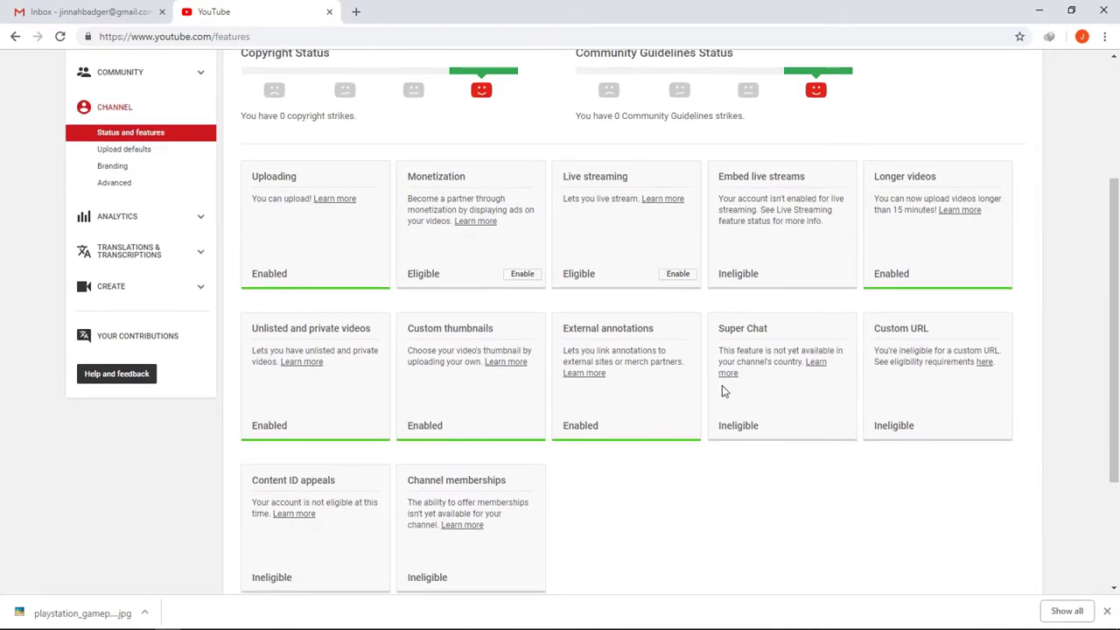
scroll(613, 226, "up", 1)
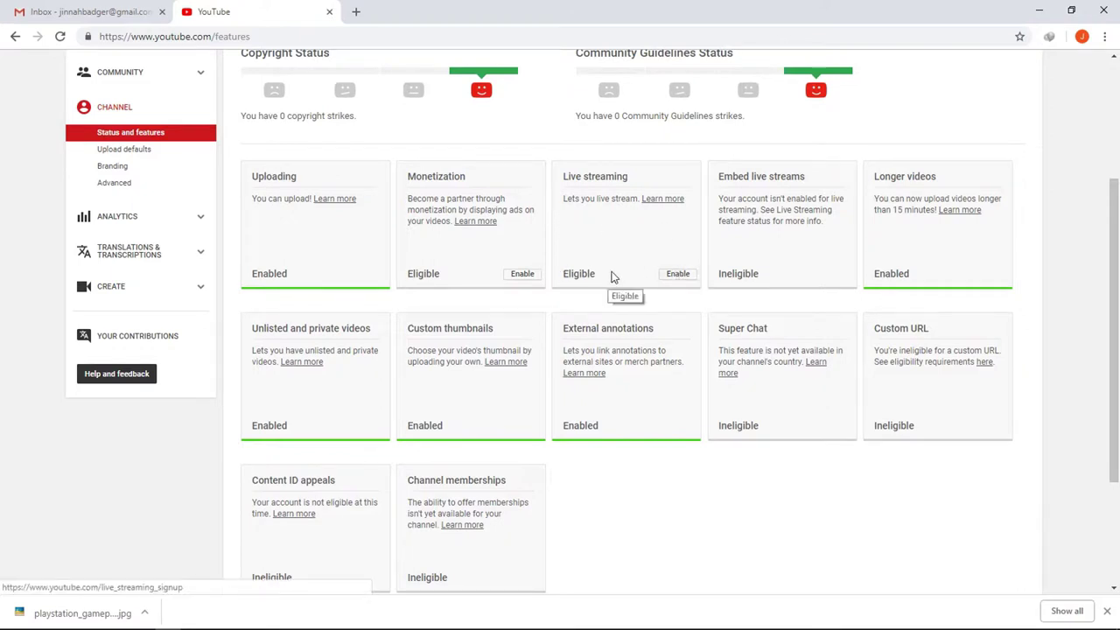
Step: Enable live streaming, then return to the full Status and features page
left_click(674, 274)
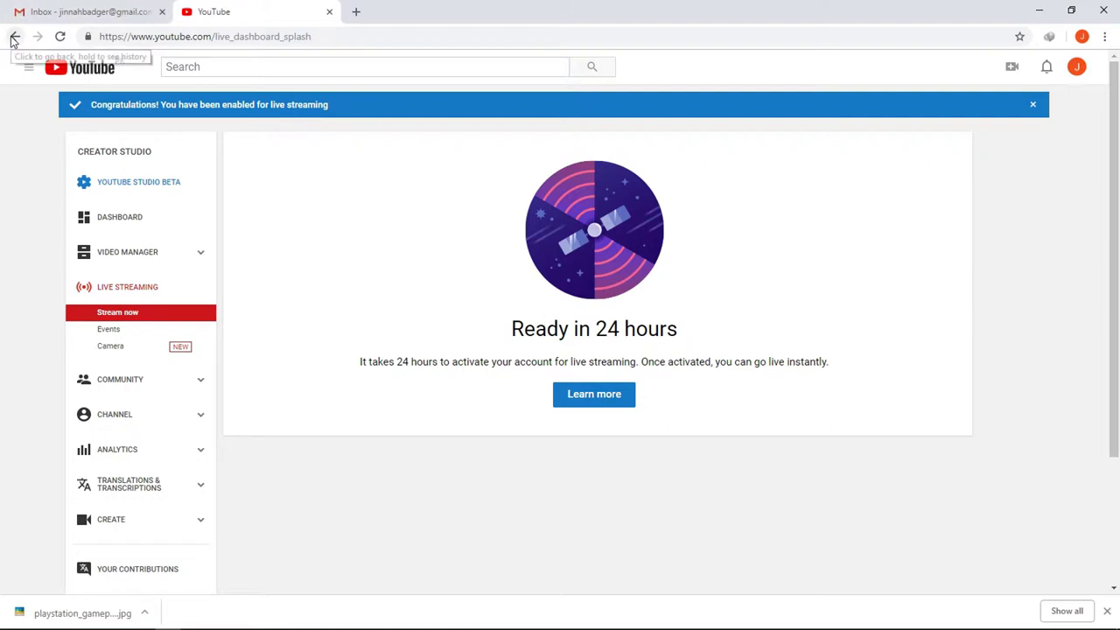
left_click(14, 39)
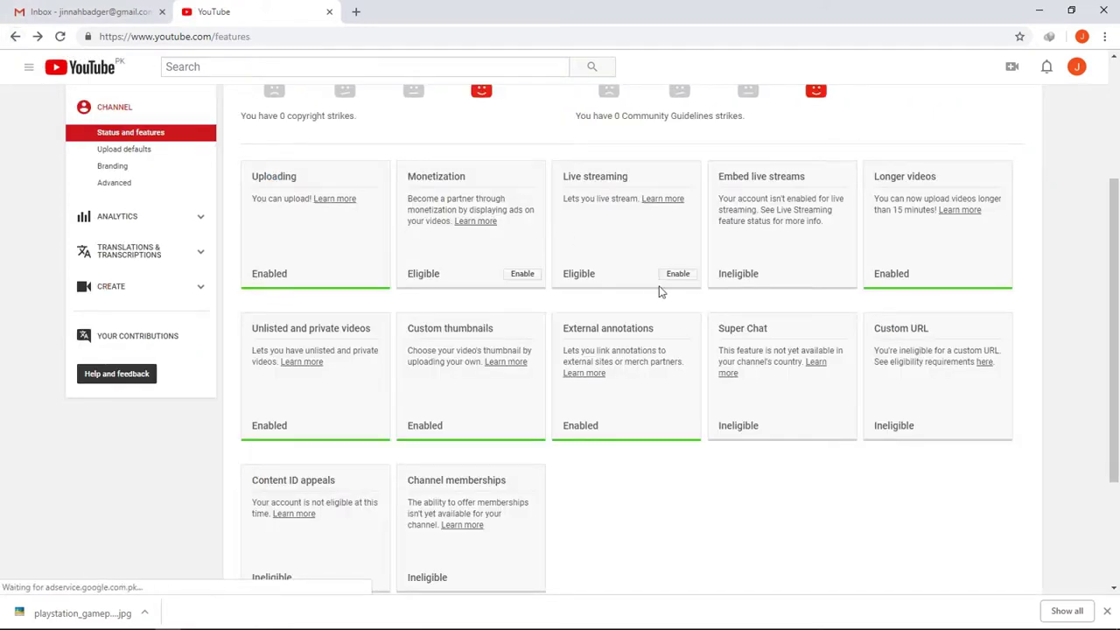
scroll(600, 271, "up", 2)
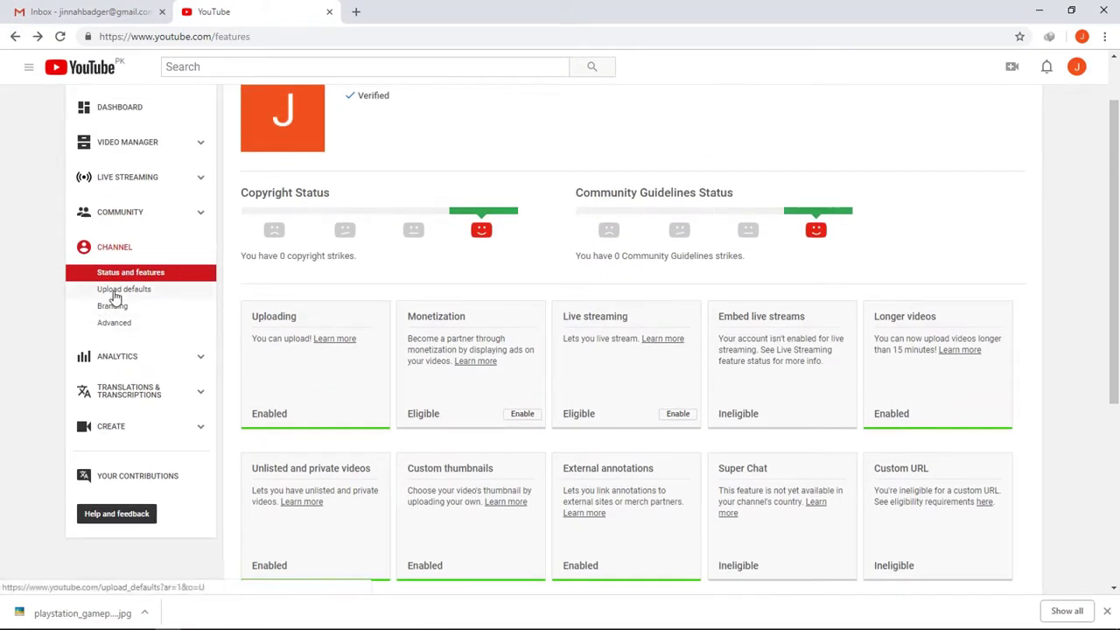
Step: Save upload defaults with Gaming category, Public privacy and Standard YouTube Licence
left_click(124, 293)
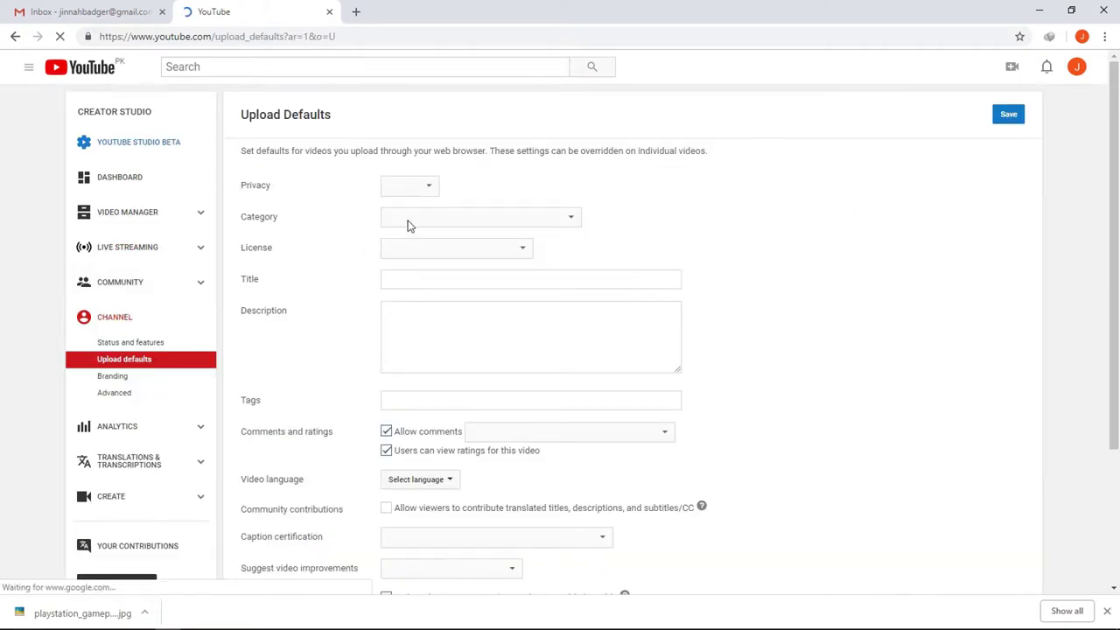
left_click(485, 222)
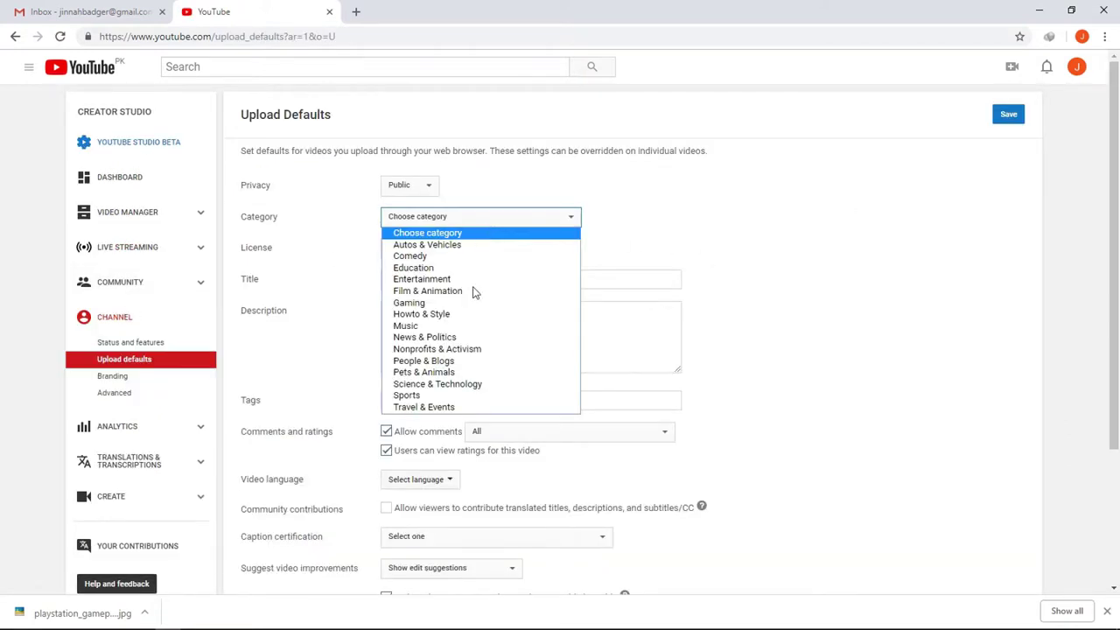
left_click(445, 304)
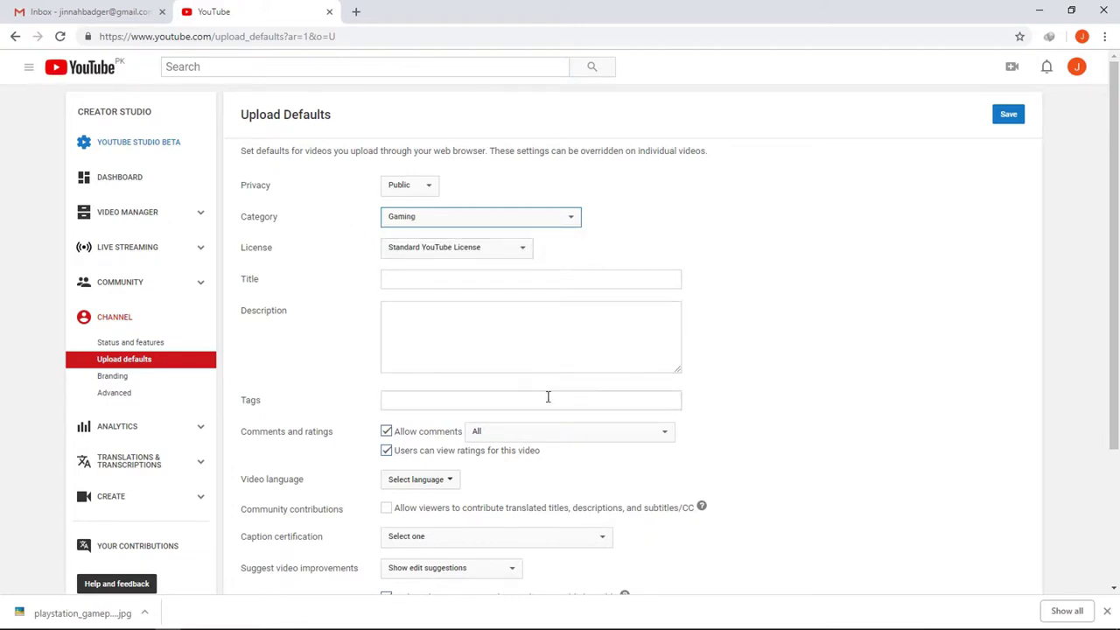
left_click(544, 354)
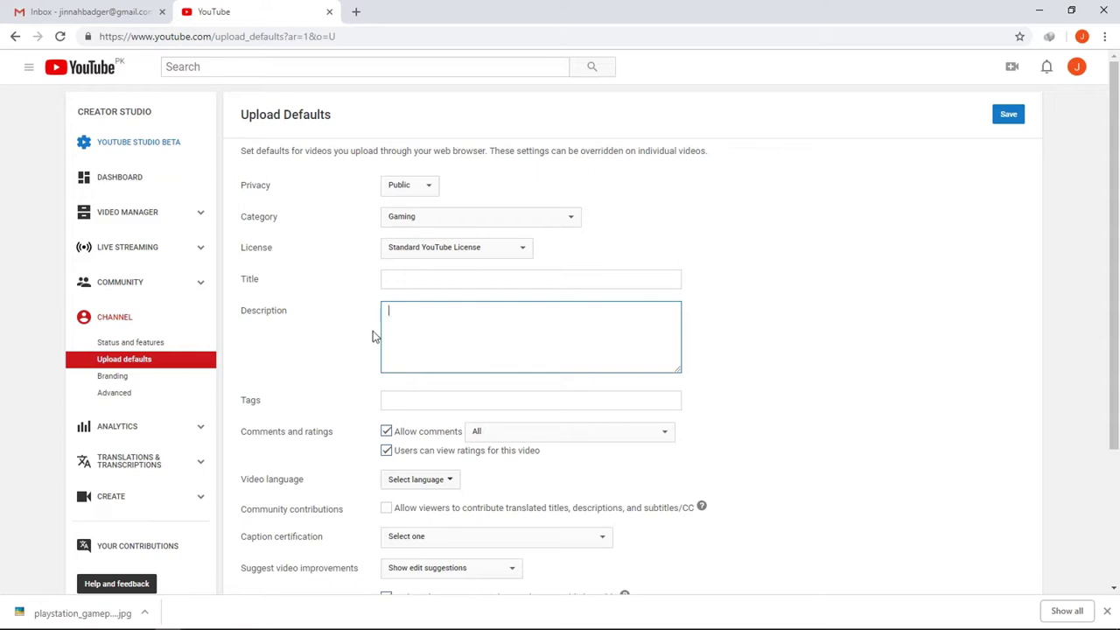
scroll(374, 336, "down", 1)
scroll(377, 324, "down", 2)
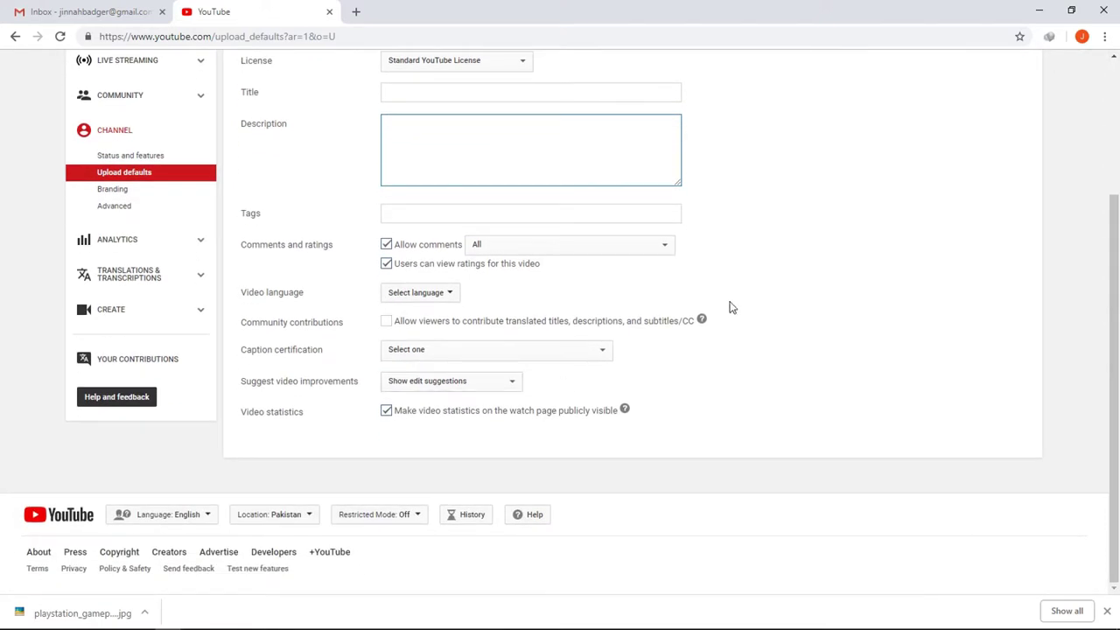
scroll(732, 307, "up", 3)
left_click(1015, 117)
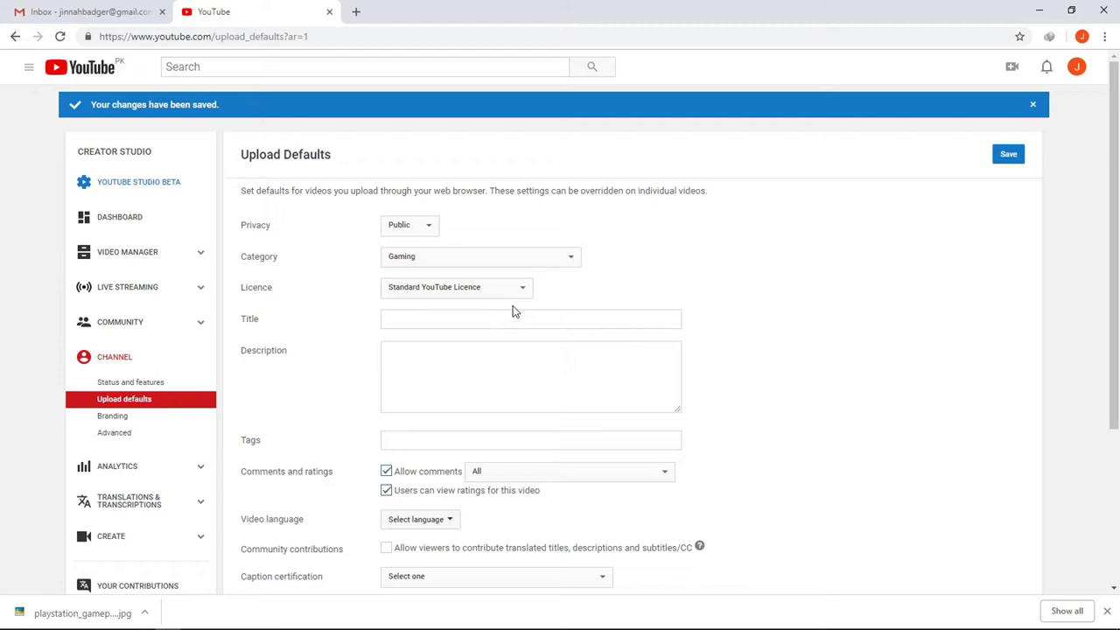
Step: In Advanced channel settings, enter the keywords 'jinnah badger, jinnah, badger'
left_click(123, 433)
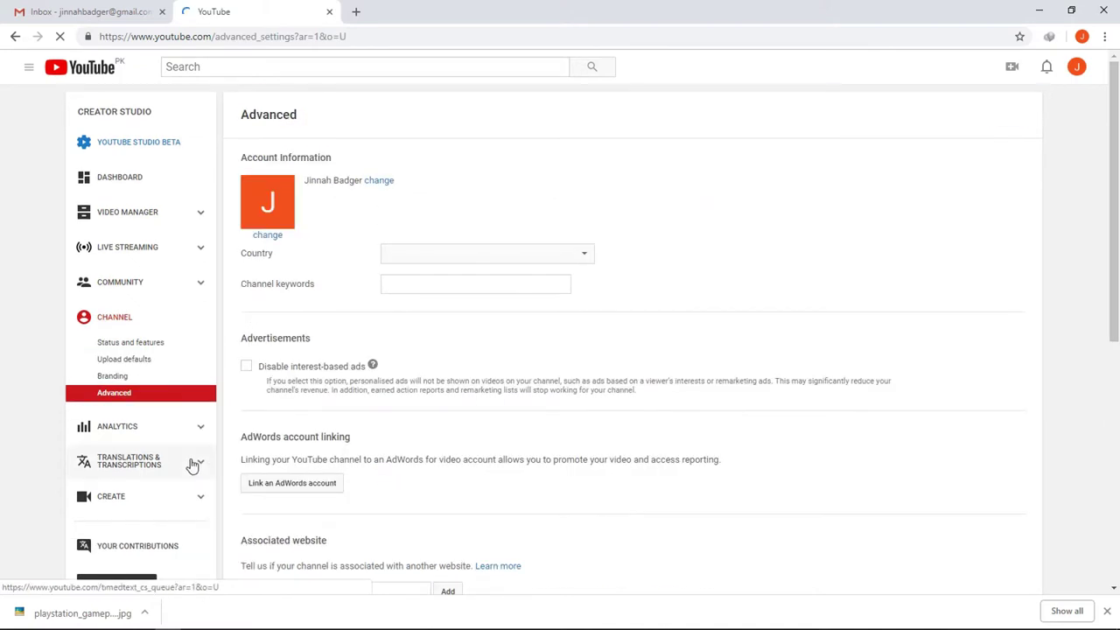
left_click(414, 287)
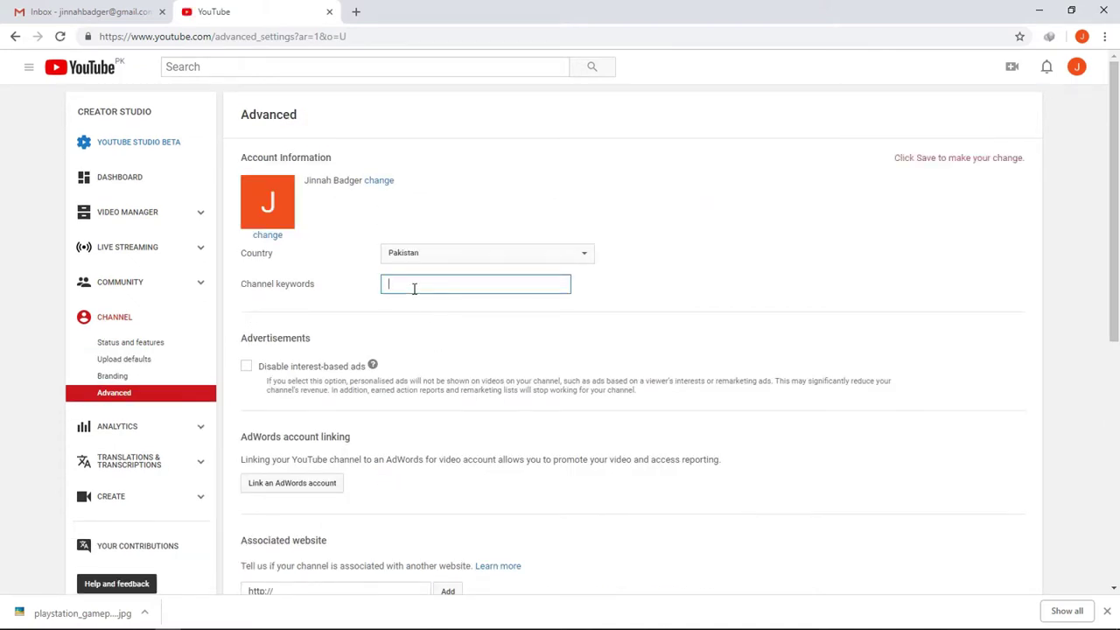
type("jinnah")
key("BackSpace")
key("BackSpace")
type("ah badge")
key("BackSpace")
key("BackSpace")
type("ger")
type(",jinnah,badger")
scroll(287, 310, "down", 1)
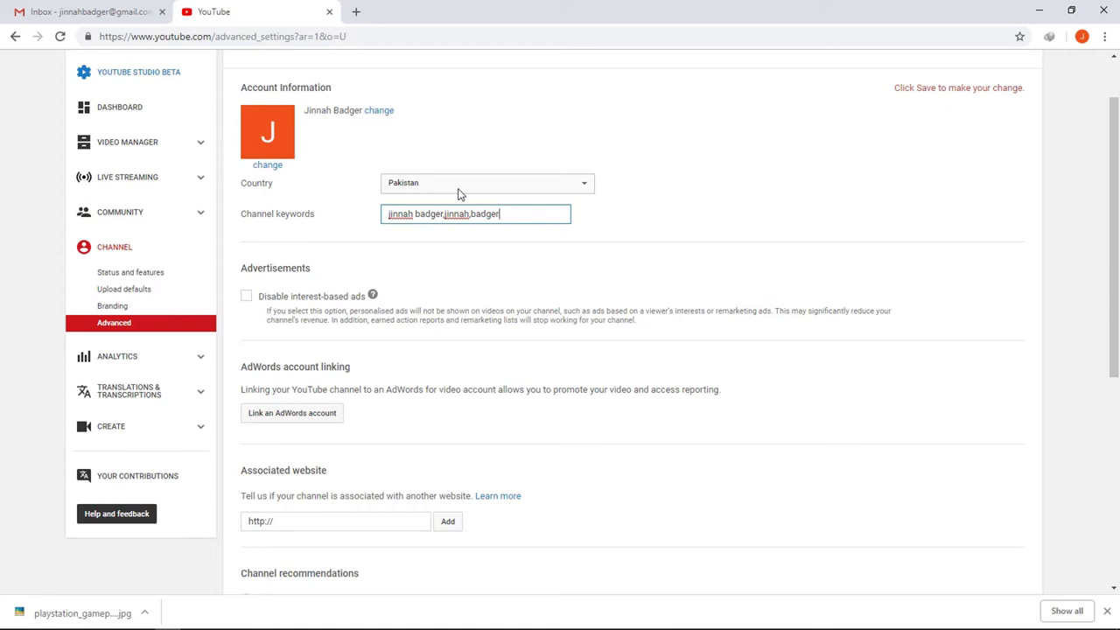
scroll(300, 461, "down", 3)
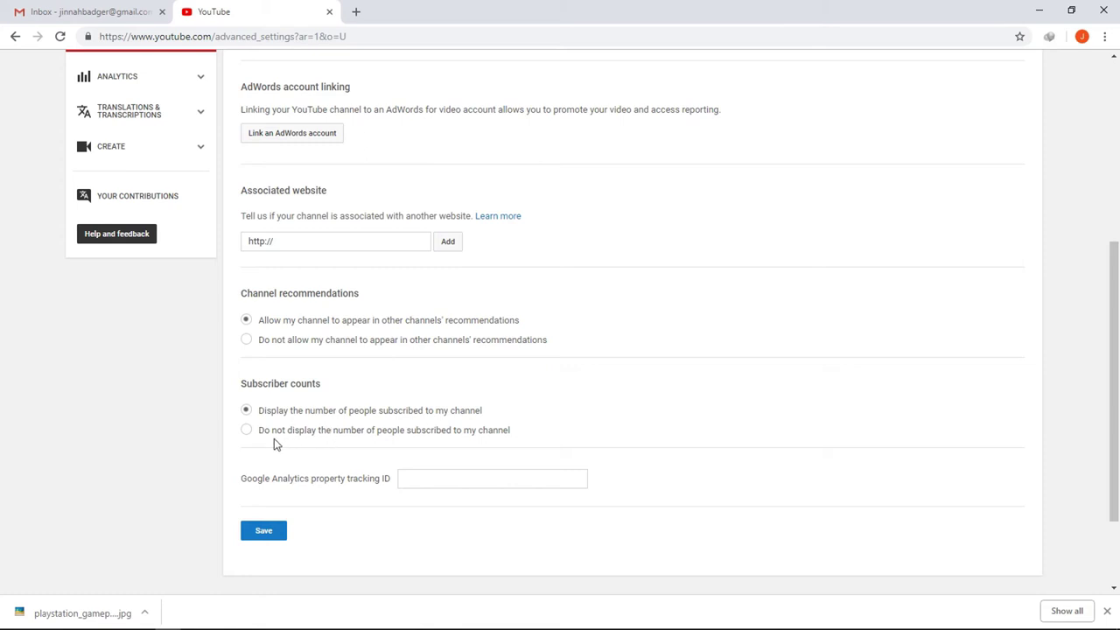
Step: Hide the channel's subscriber count and save the advanced settings
left_click(246, 430)
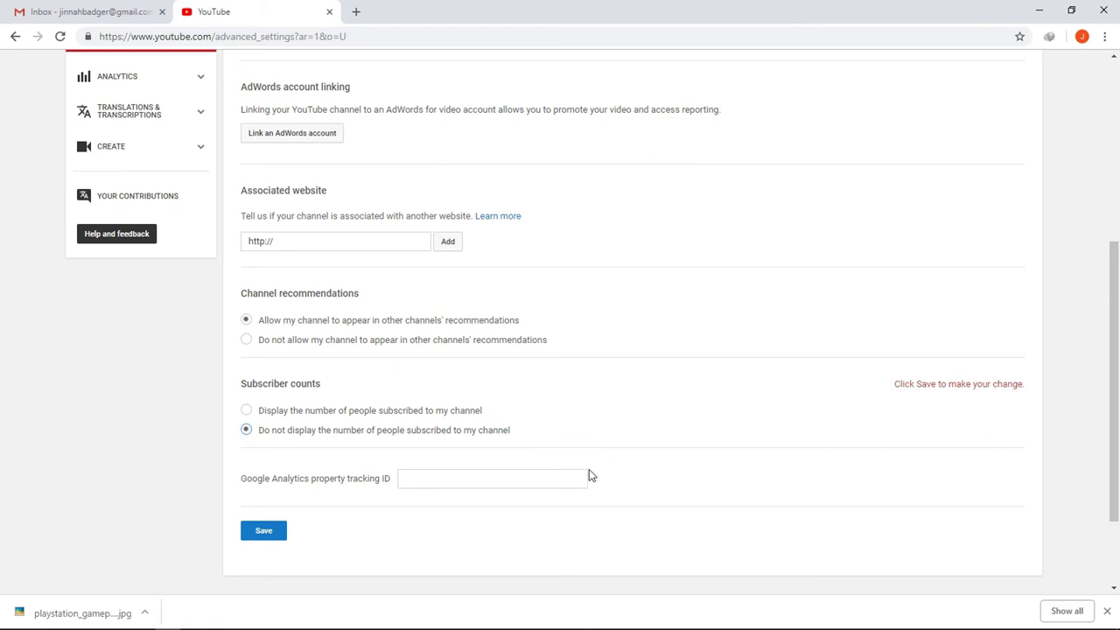
left_click(277, 535)
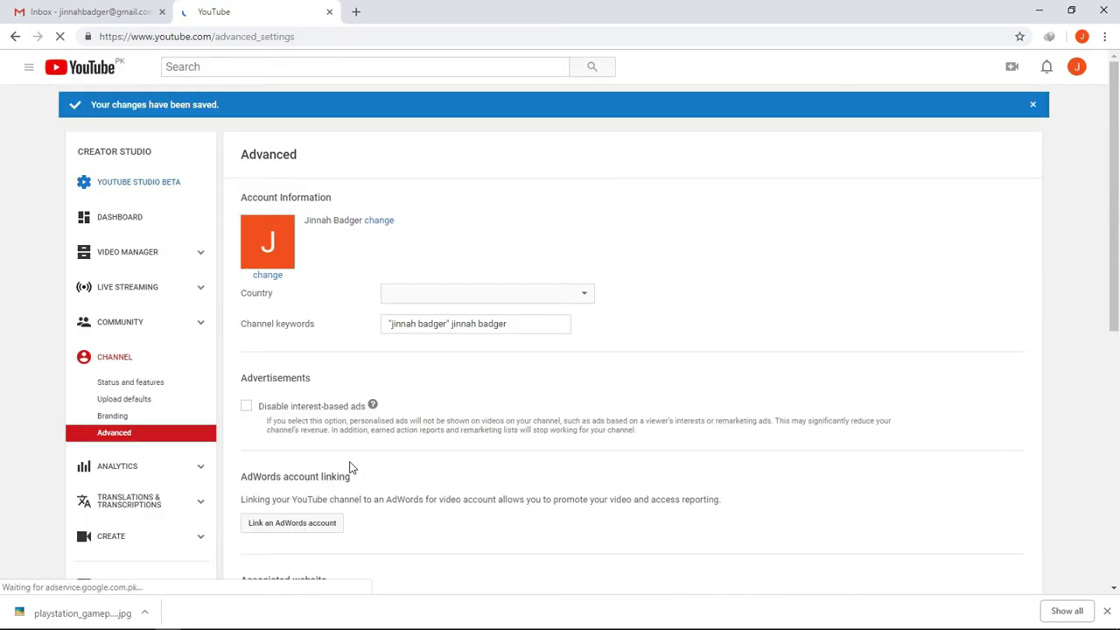
scroll(350, 468, "down", 6)
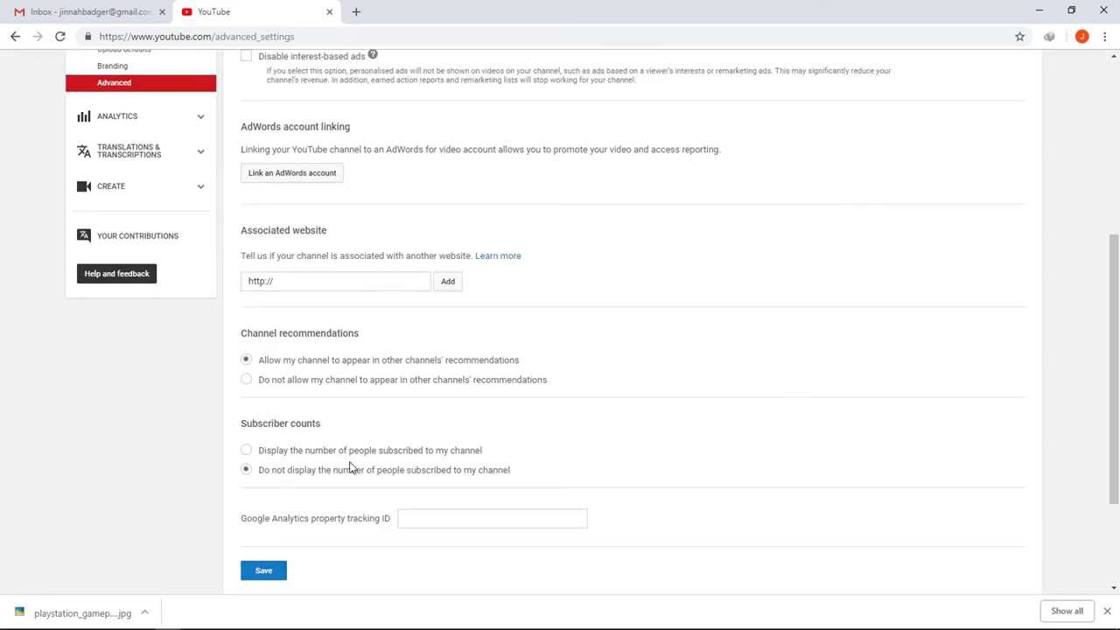
scroll(350, 468, "up", 6)
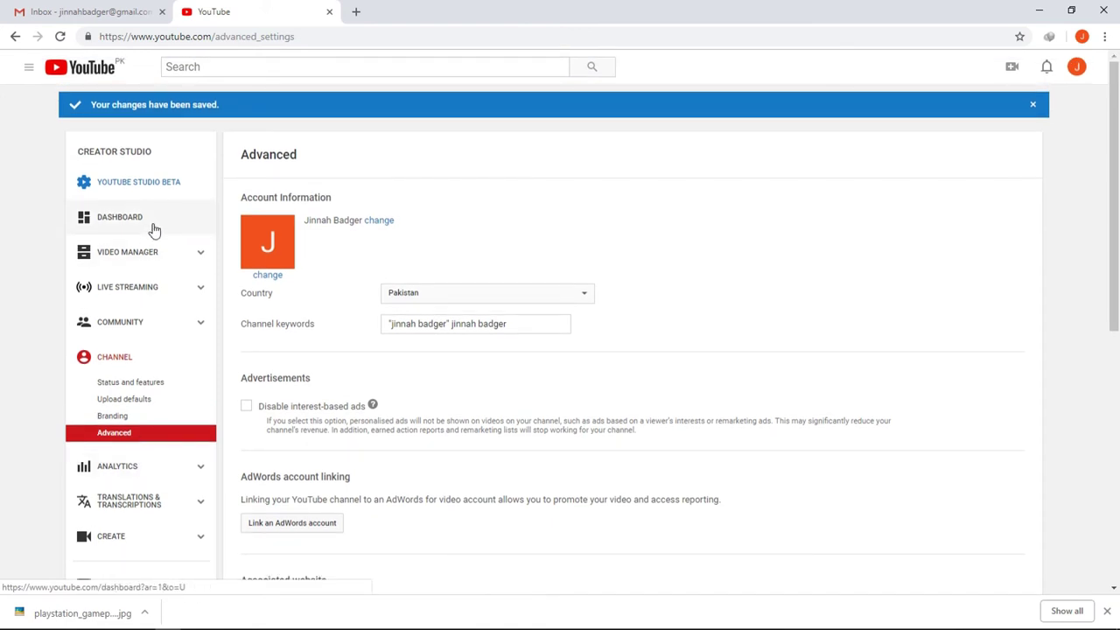
Step: Return to the Jinnah Badger dashboard and dismiss the customisation tip
left_click(153, 229)
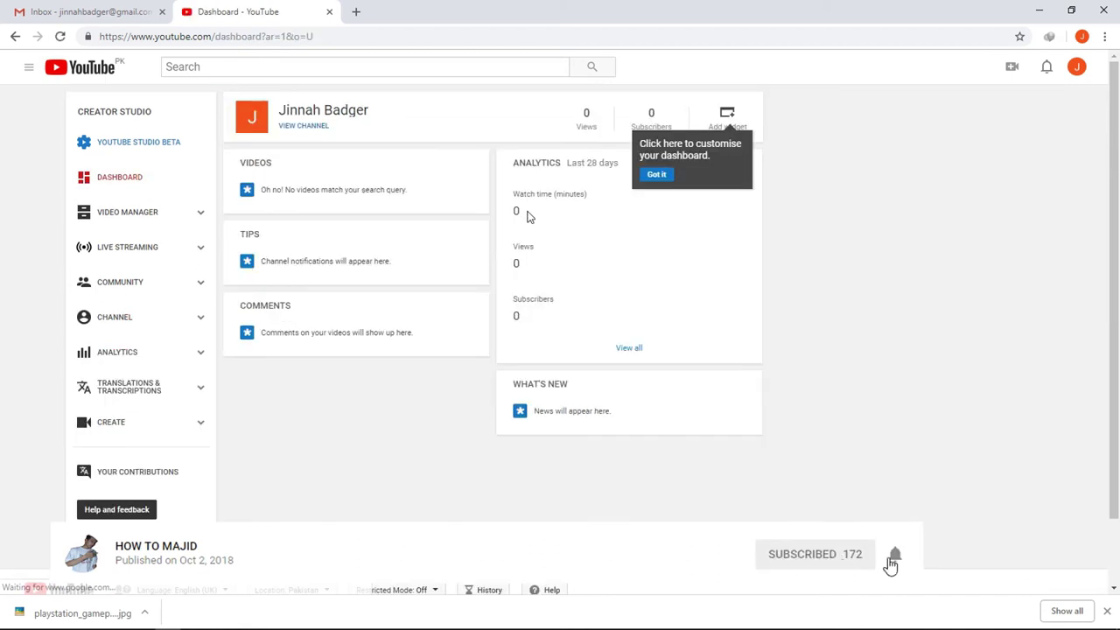
left_click(657, 175)
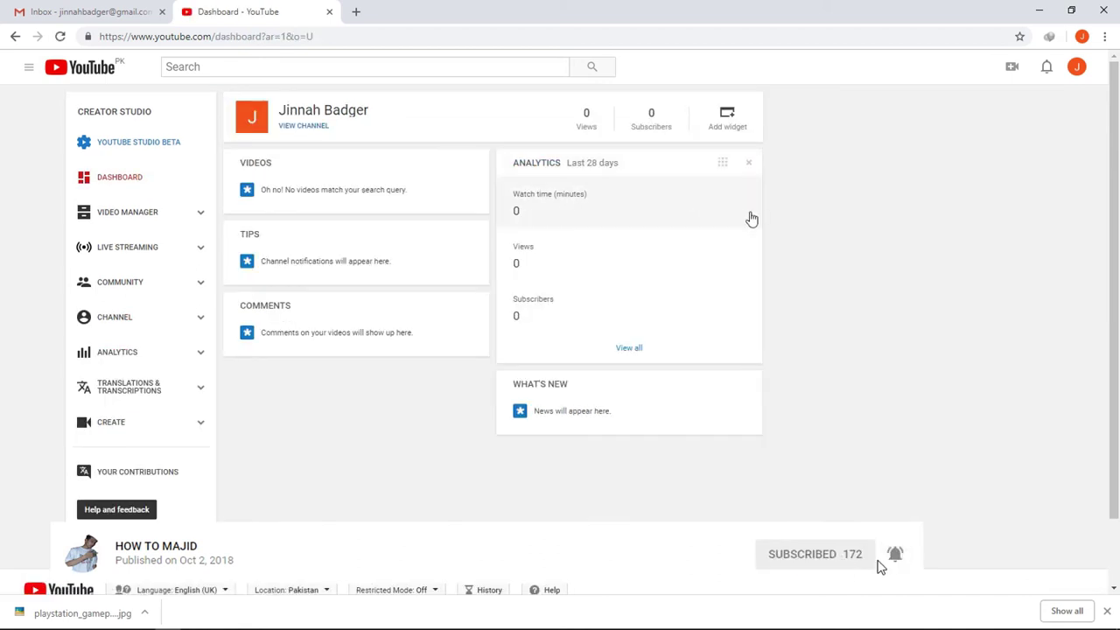
scroll(353, 260, "down", 2)
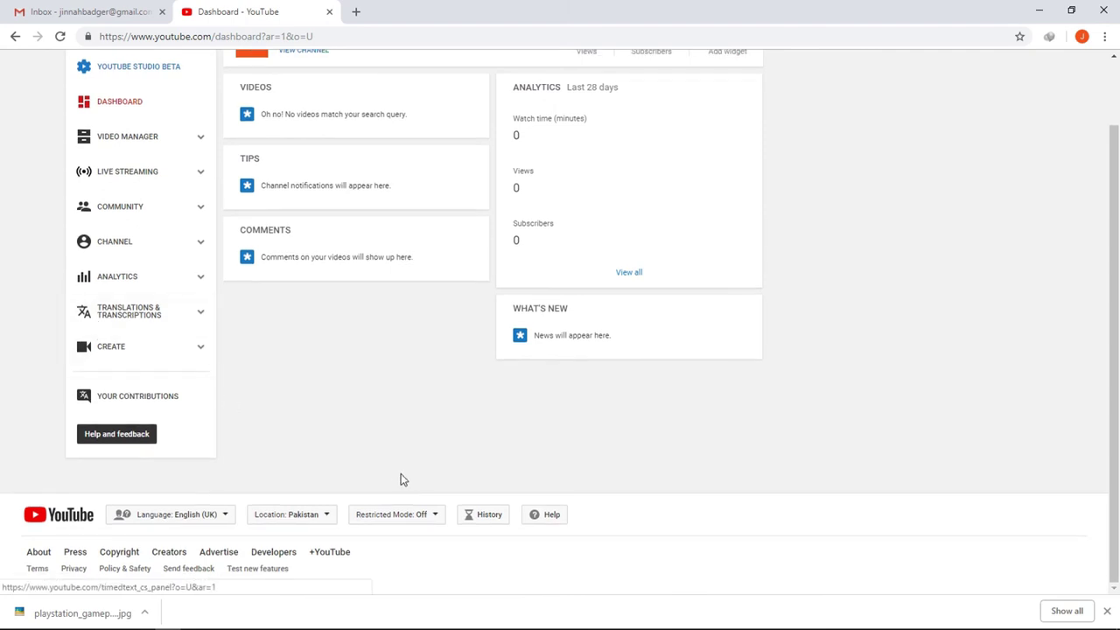
scroll(401, 473, "up", 2)
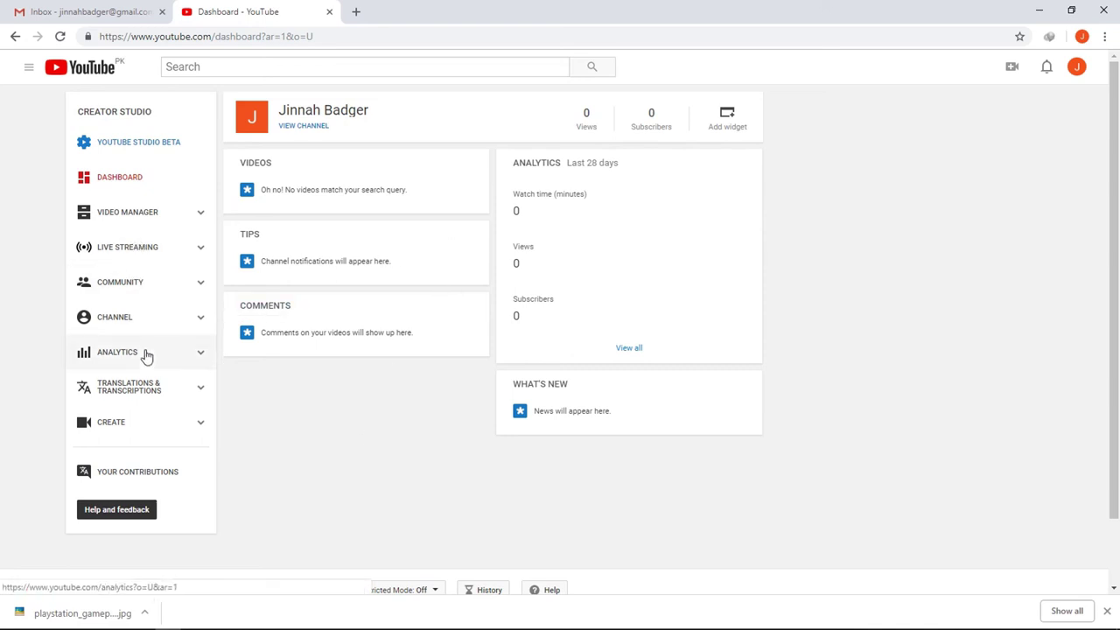
Step: Check the Live Streaming page's 24-hour activation notice, then bring up the account menu
left_click(179, 254)
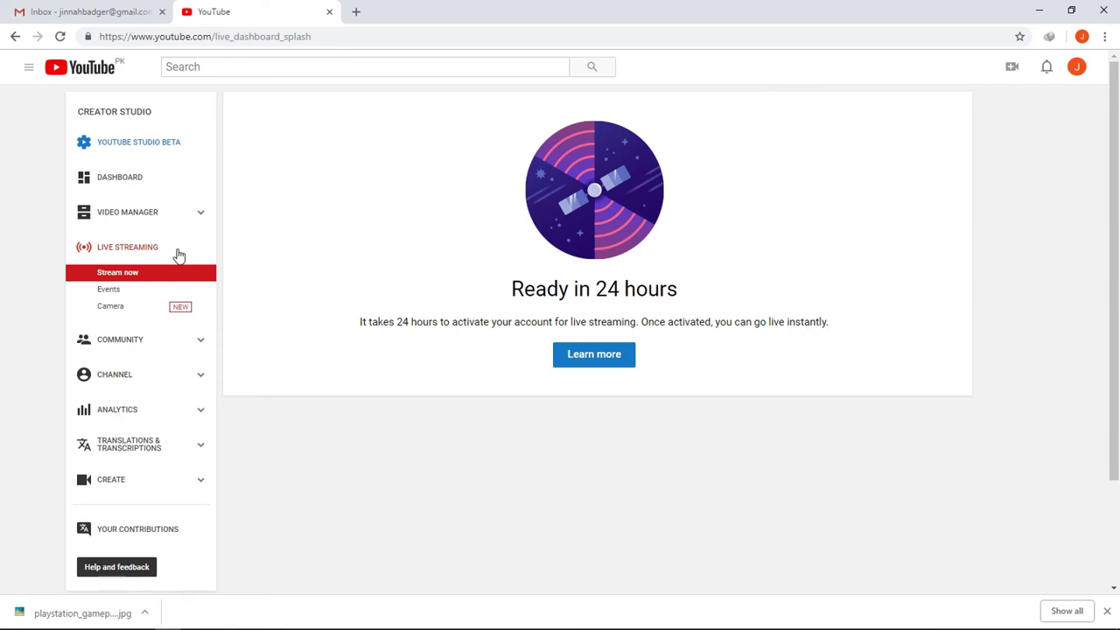
scroll(557, 362, "down", 1)
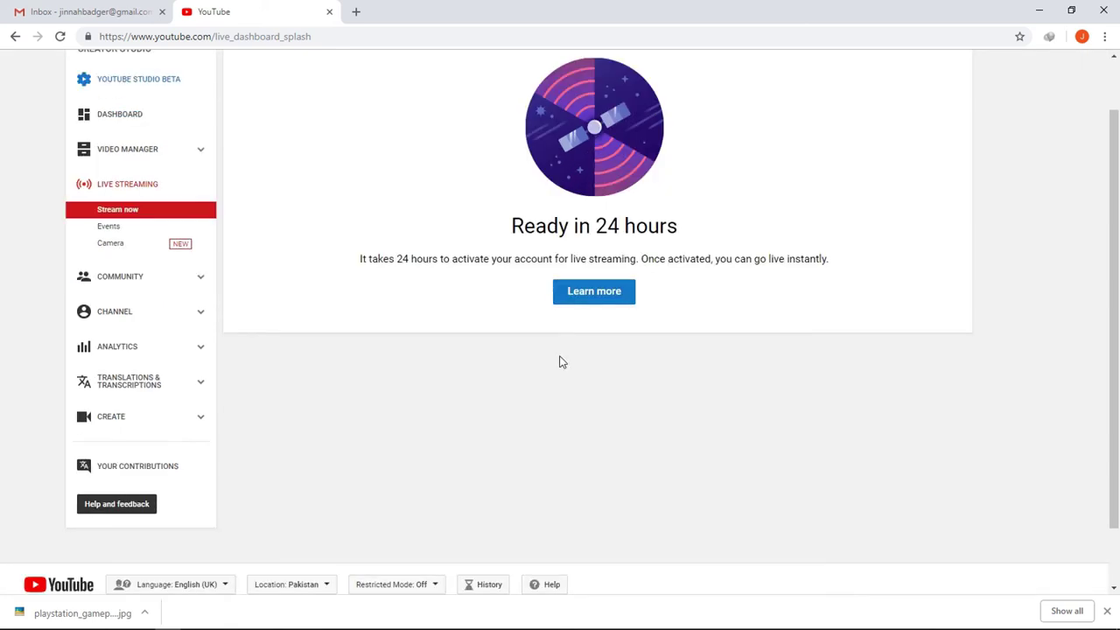
scroll(560, 362, "up", 1)
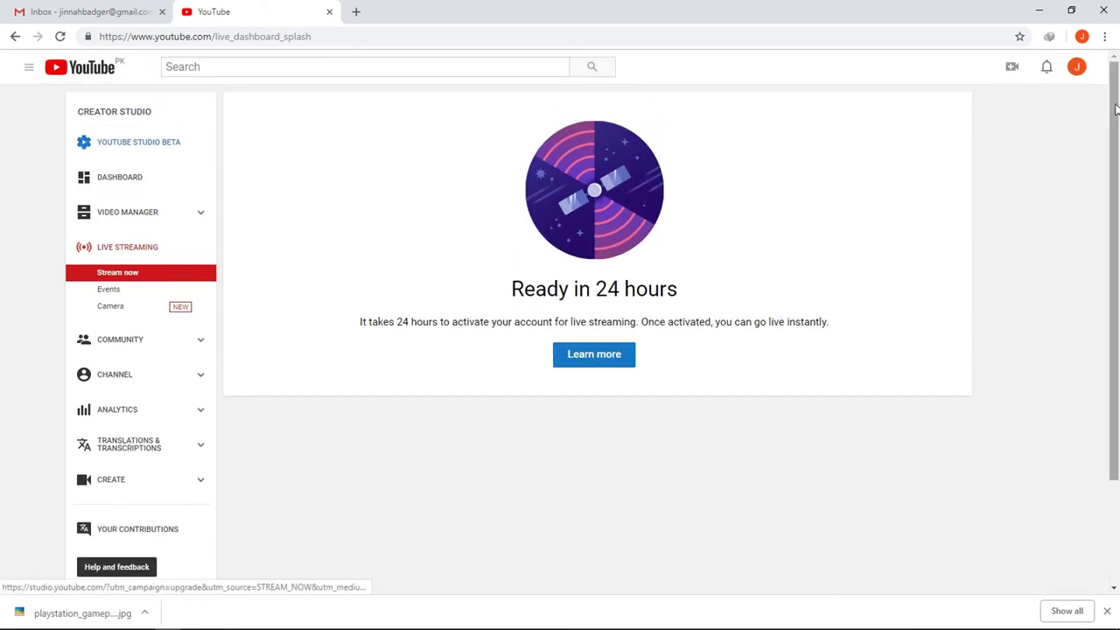
left_click(1077, 68)
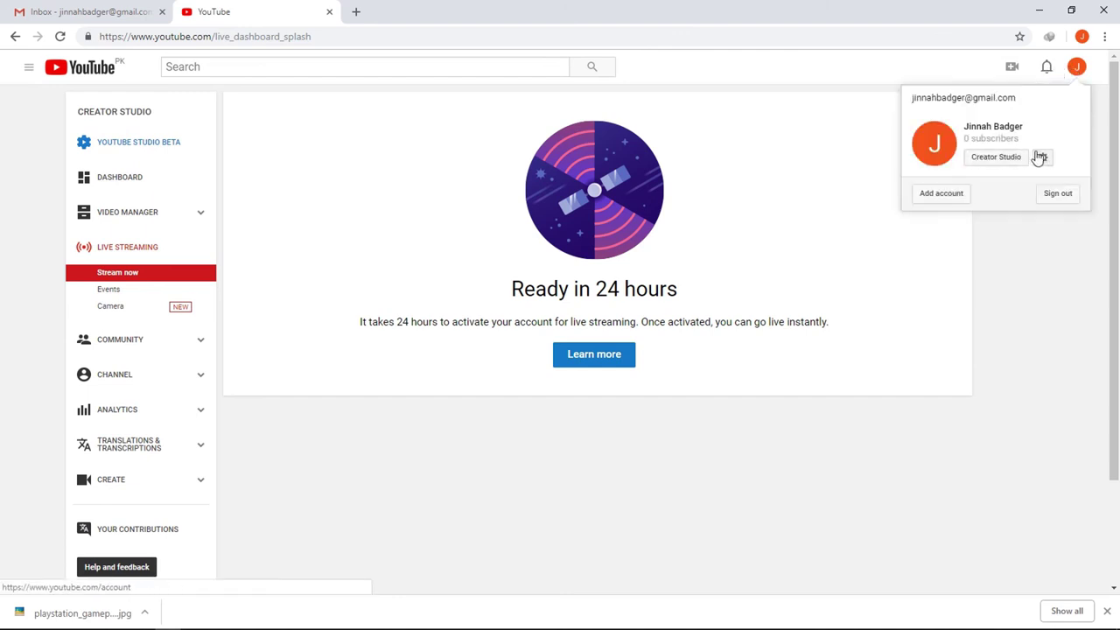